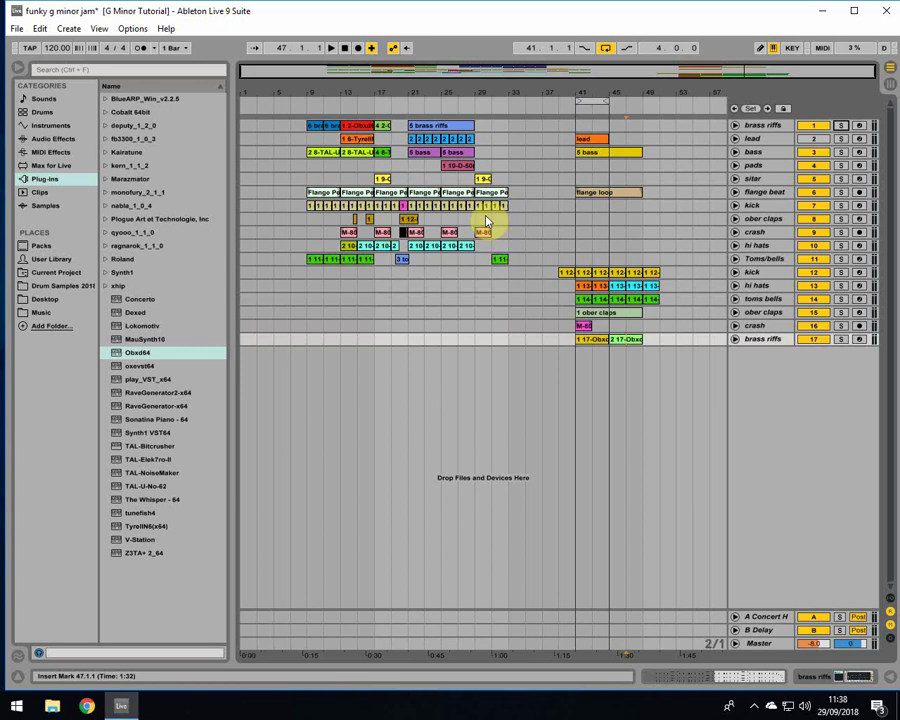
- Play the existing arrangement from bar 17 to hear the section with the brass, bass and sitar clips
click(381, 152)
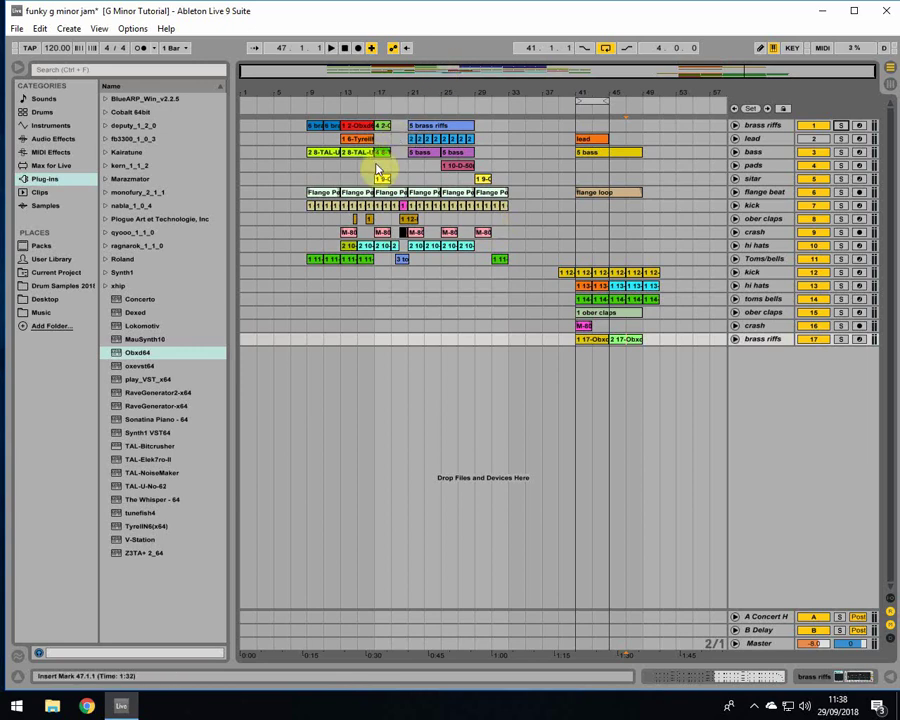
click(376, 168)
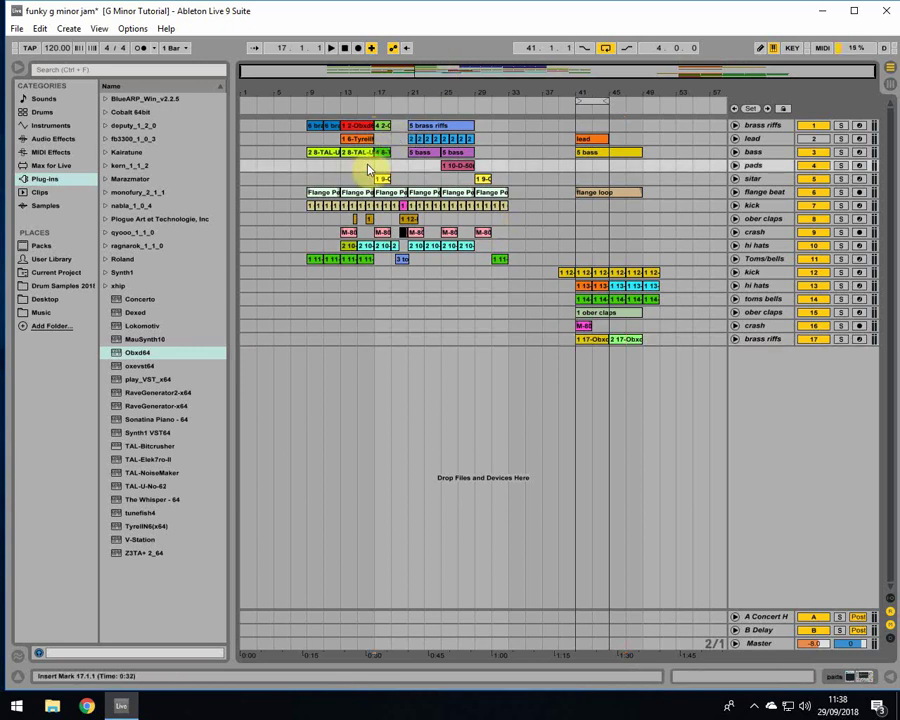
key(space)
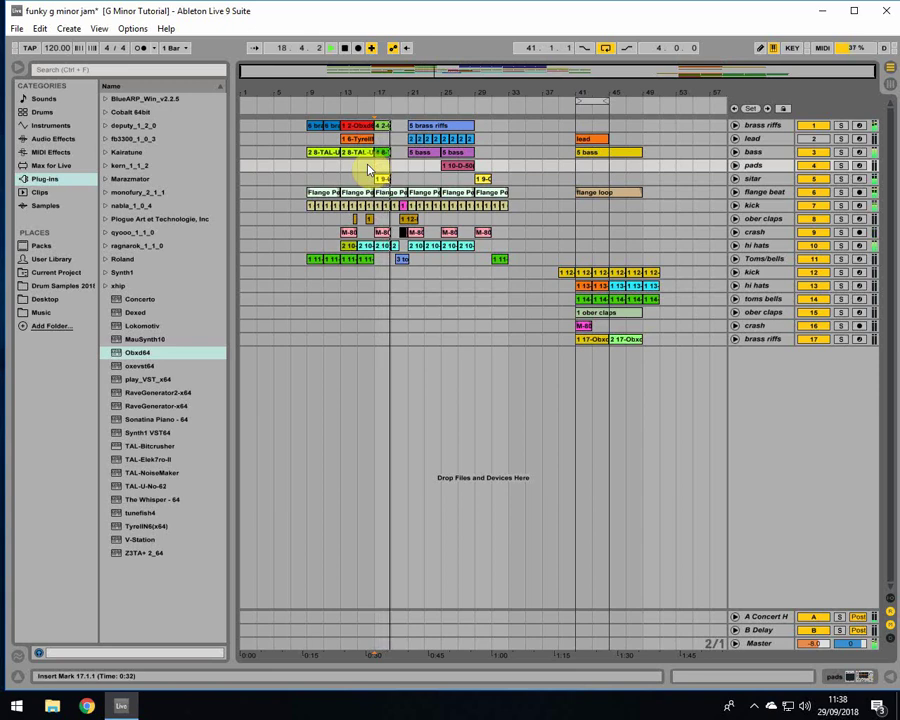
key(space)
key(space)
key(space)
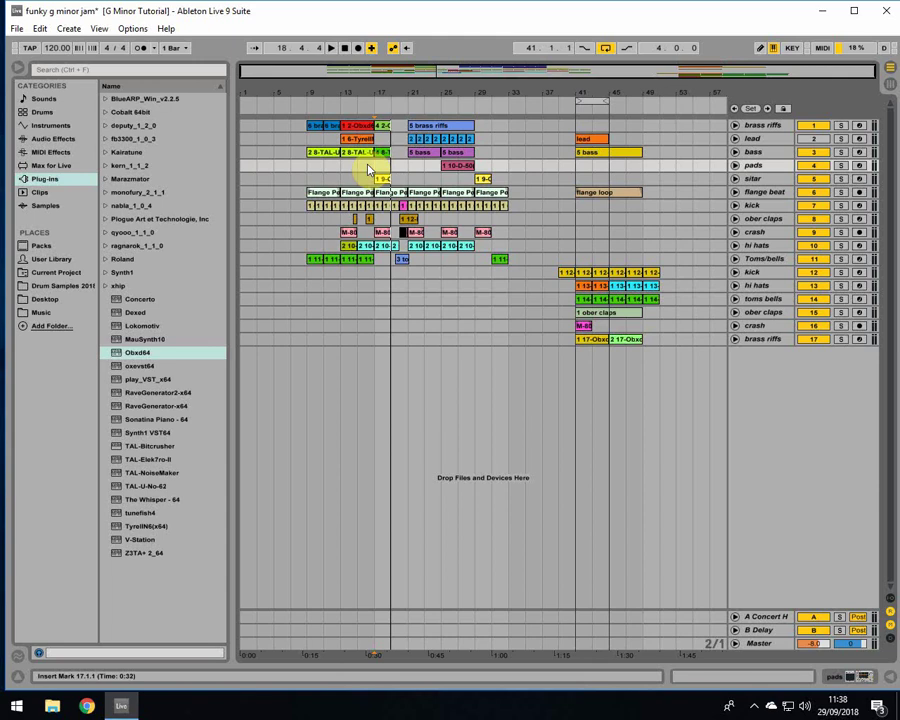
- Arm the second brass riffs track (track 17) for recording
click(603, 362)
click(626, 342)
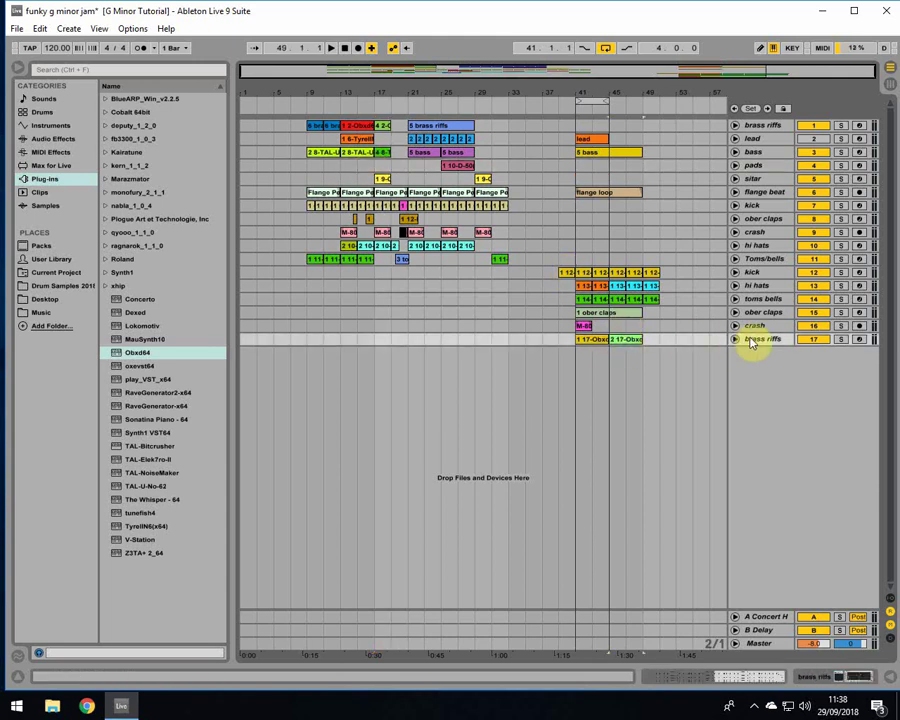
click(859, 339)
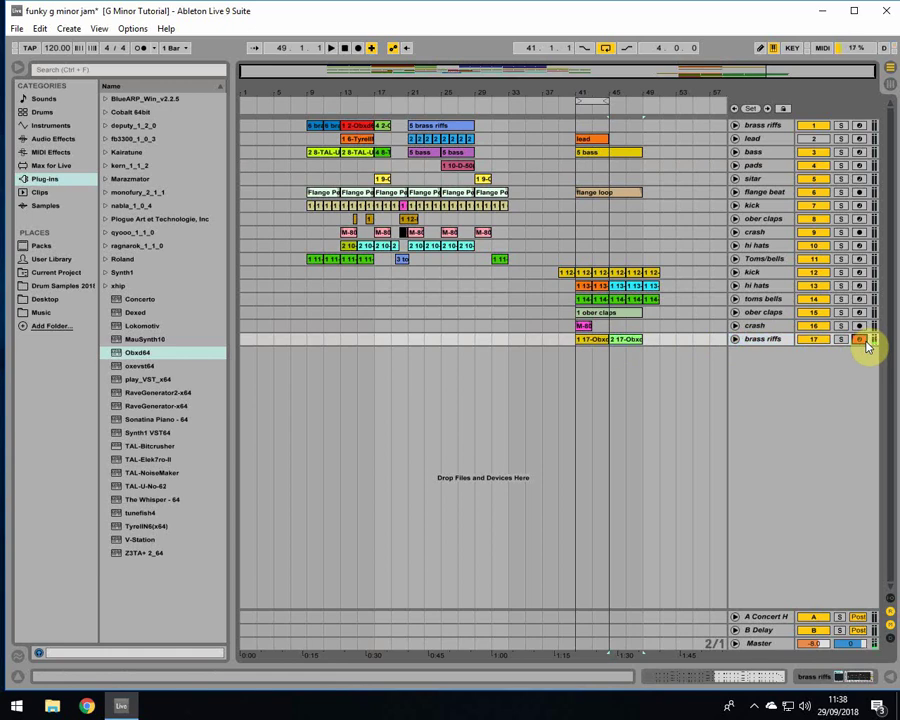
click(650, 299)
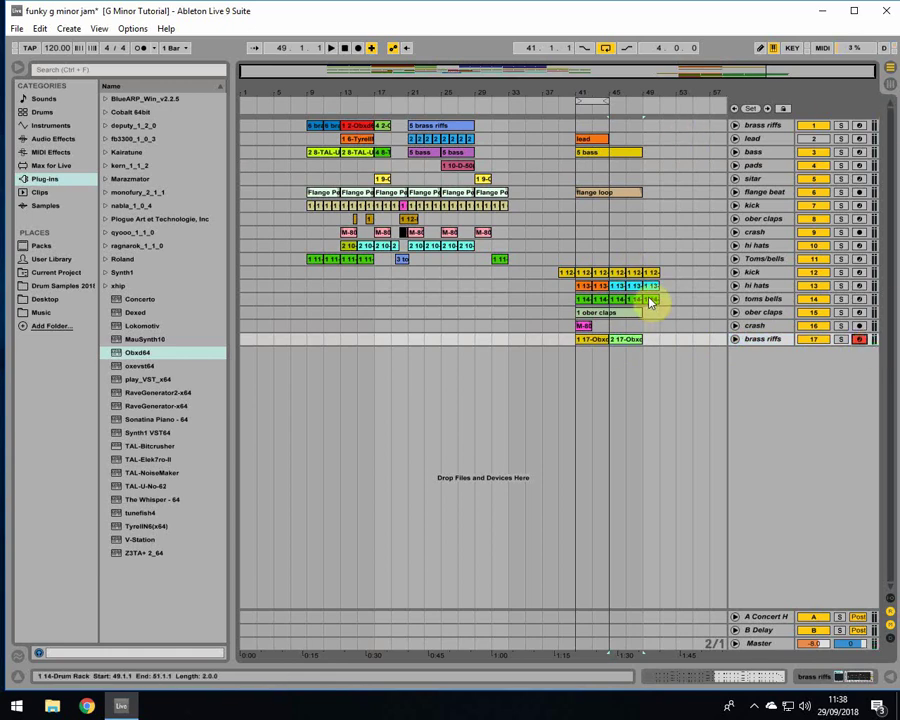
click(650, 285)
click(650, 274)
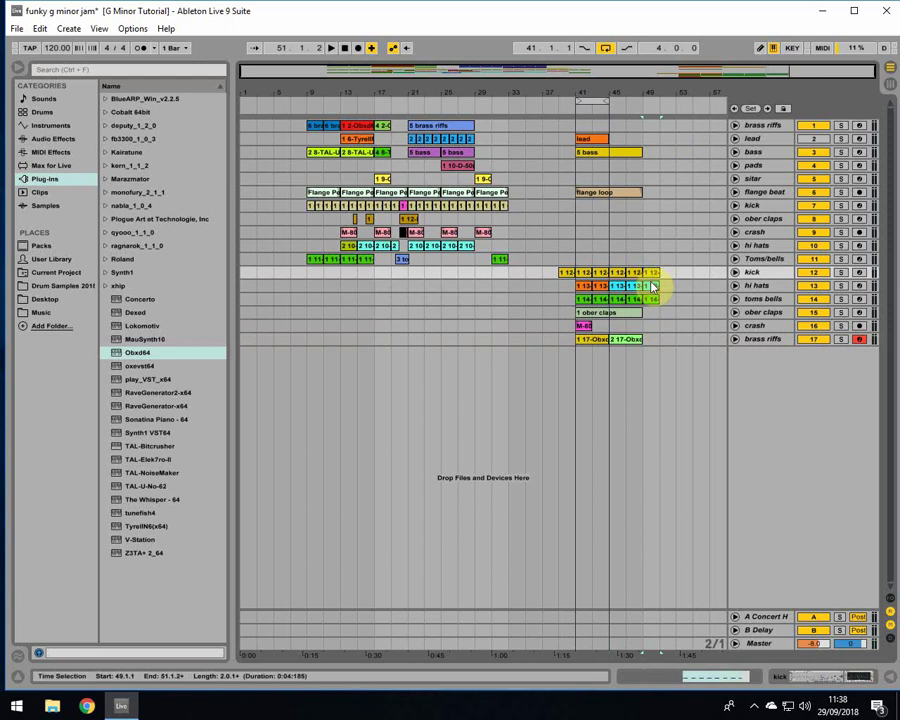
click(653, 287)
click(652, 299)
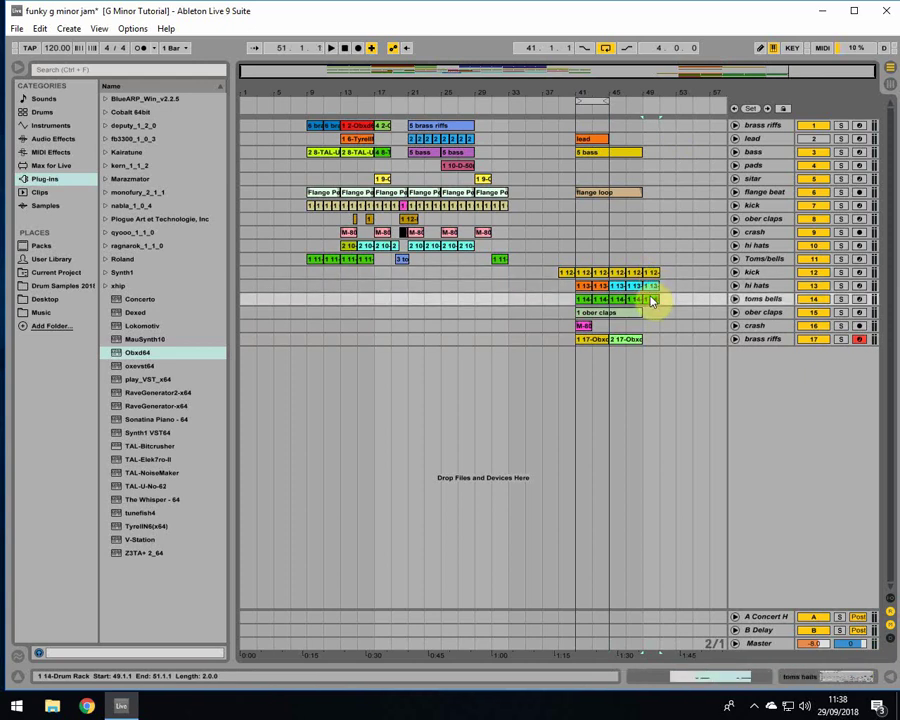
- Record a new brass riff on the armed brass riffs track from bar 47, stopping at about bar 51
click(629, 326)
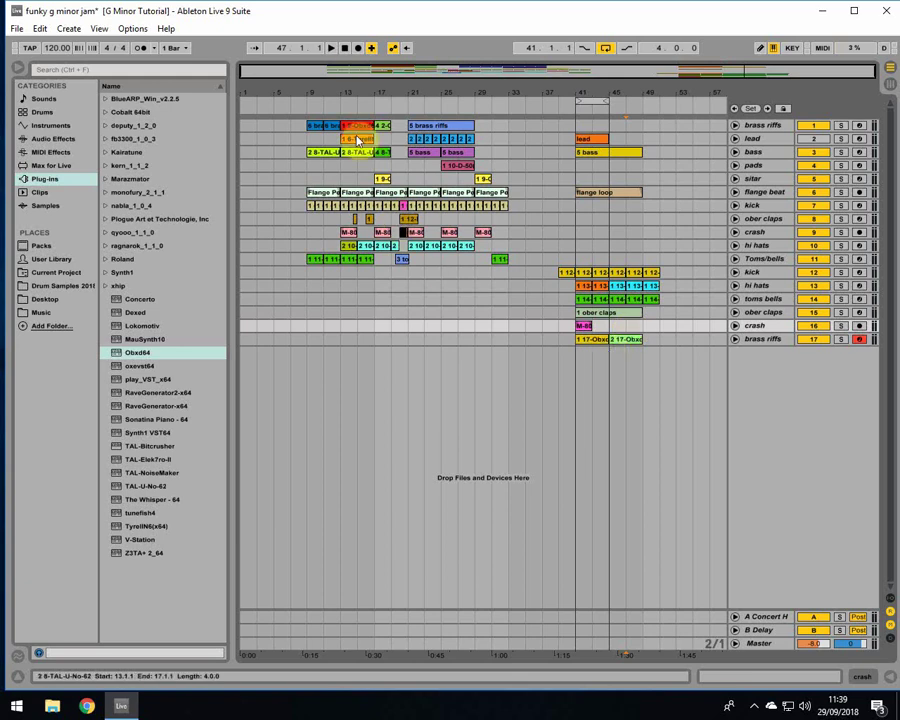
click(373, 50)
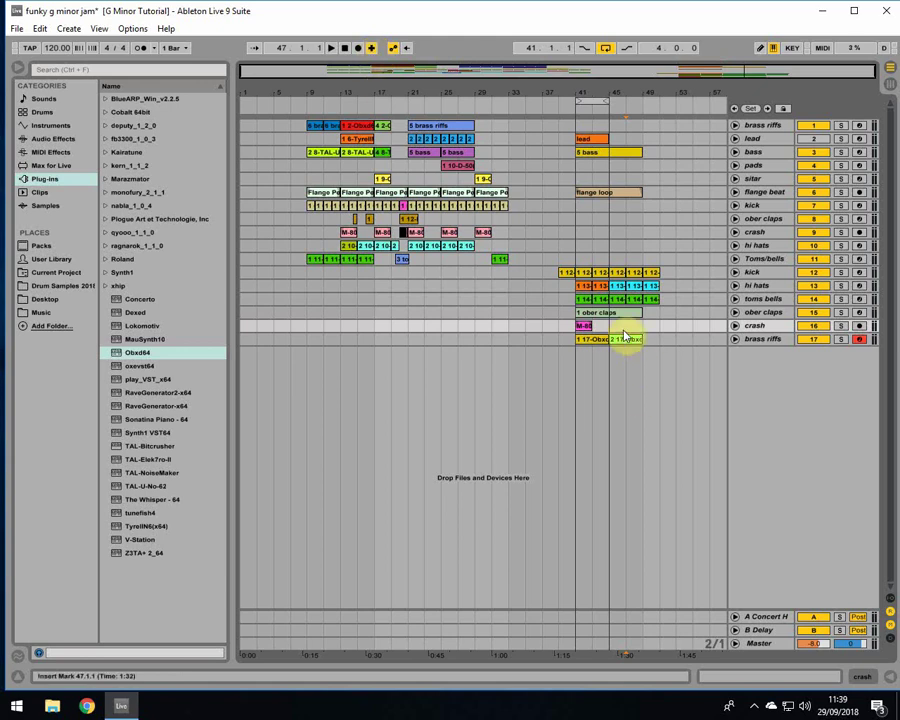
click(372, 48)
key(space)
click(358, 48)
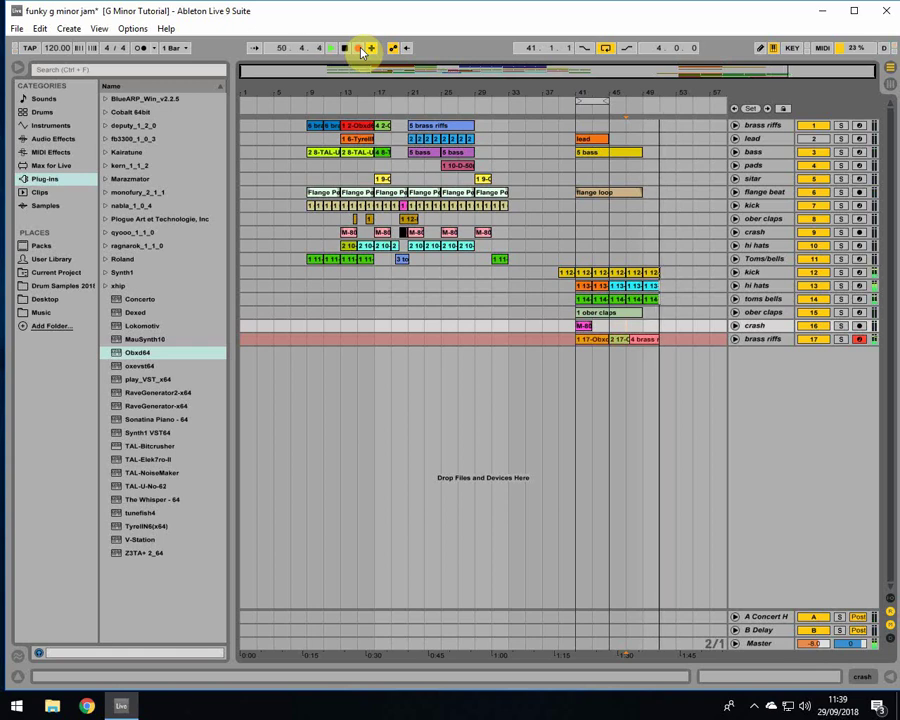
key(space)
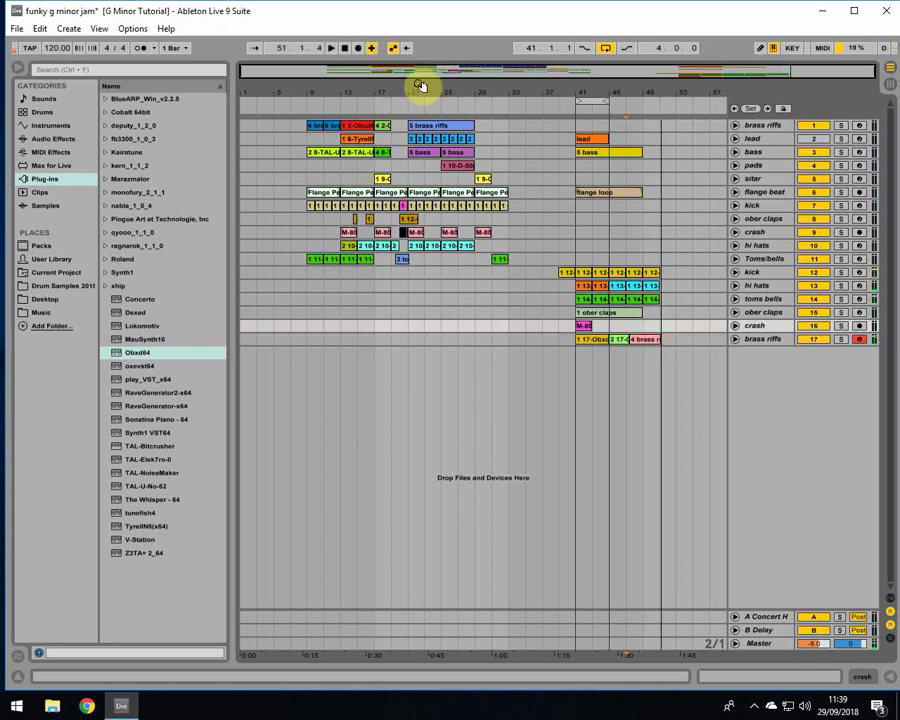
- Extend the green clip on track 17 to bar 49, so that the newly recorded brass clip starts there
click(631, 342)
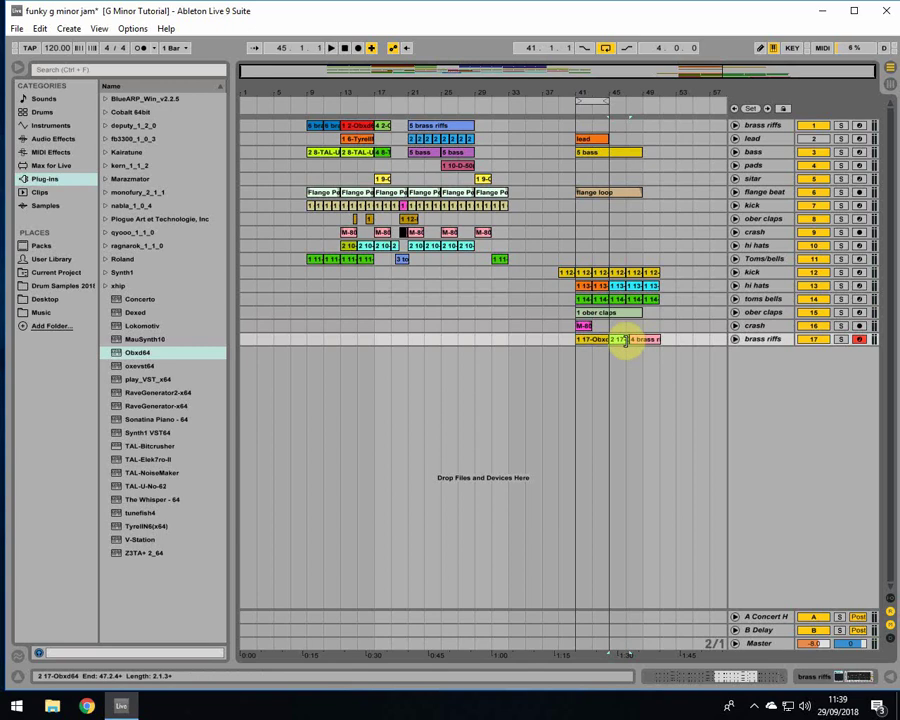
click(630, 342)
drag(622, 340, 640, 344)
- Open the new brass clip at bar 49 and quantize all its notes from clip bar 3 onward
double_click(642, 341)
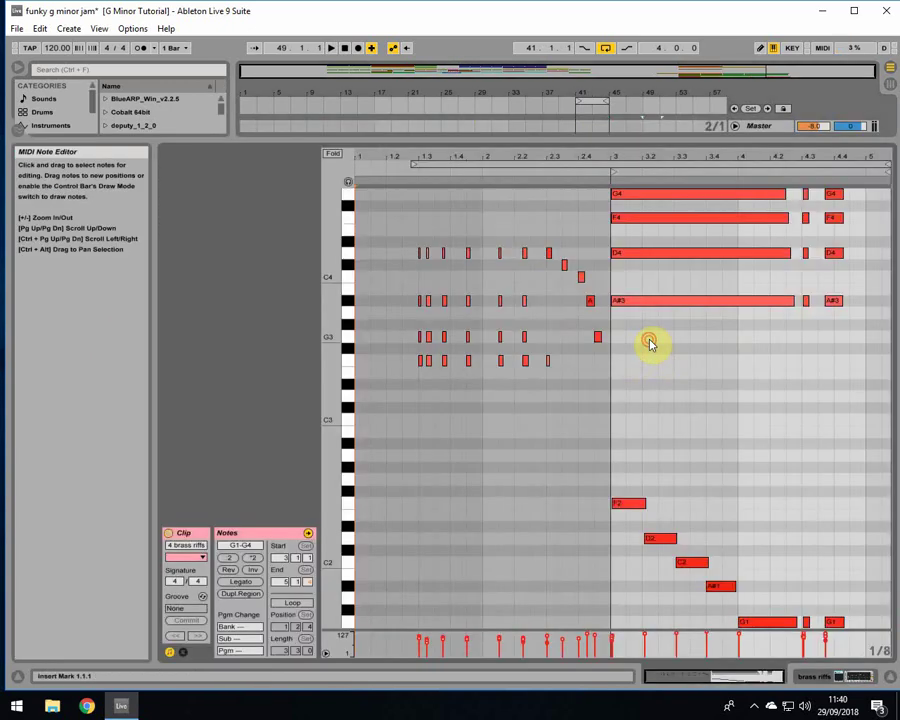
drag(347, 348, 532, 396)
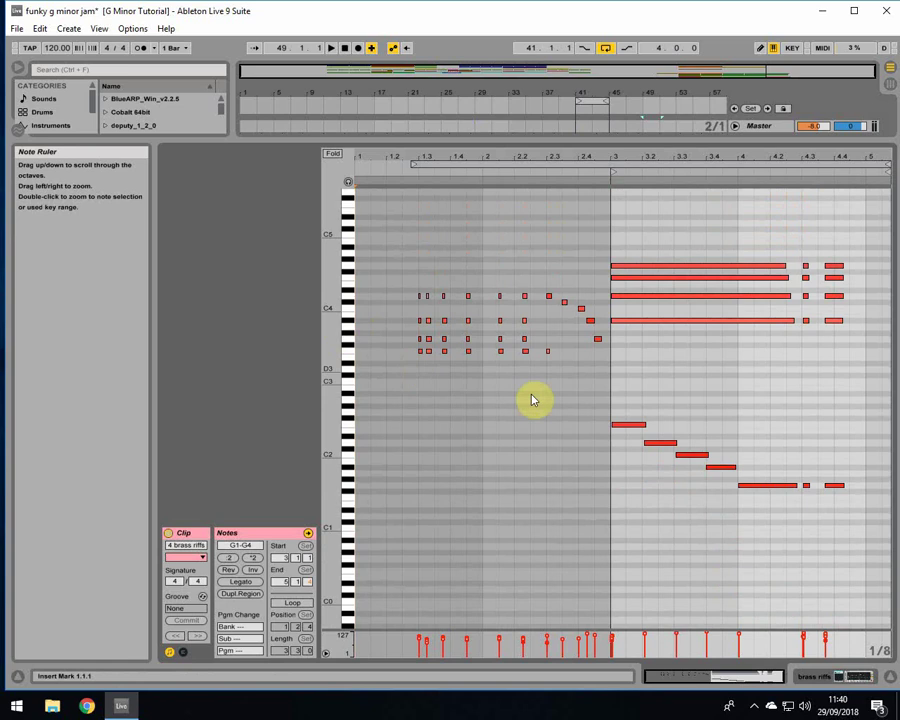
drag(615, 546, 869, 234)
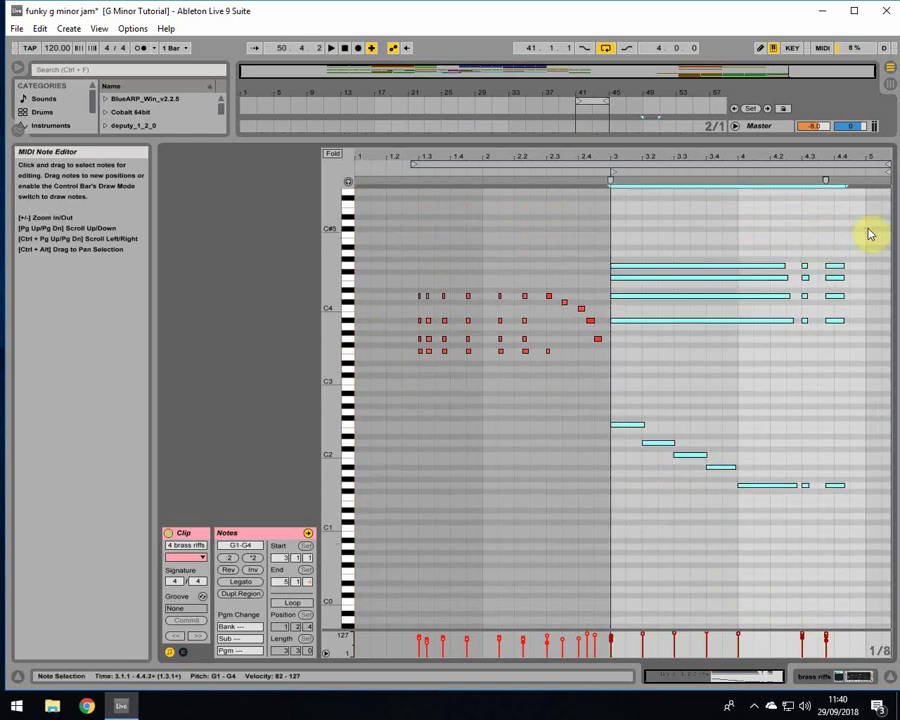
- Examine the brass clip's chords and descending bass notes in the piano roll and return to the full arrangement
drag(339, 290, 265, 291)
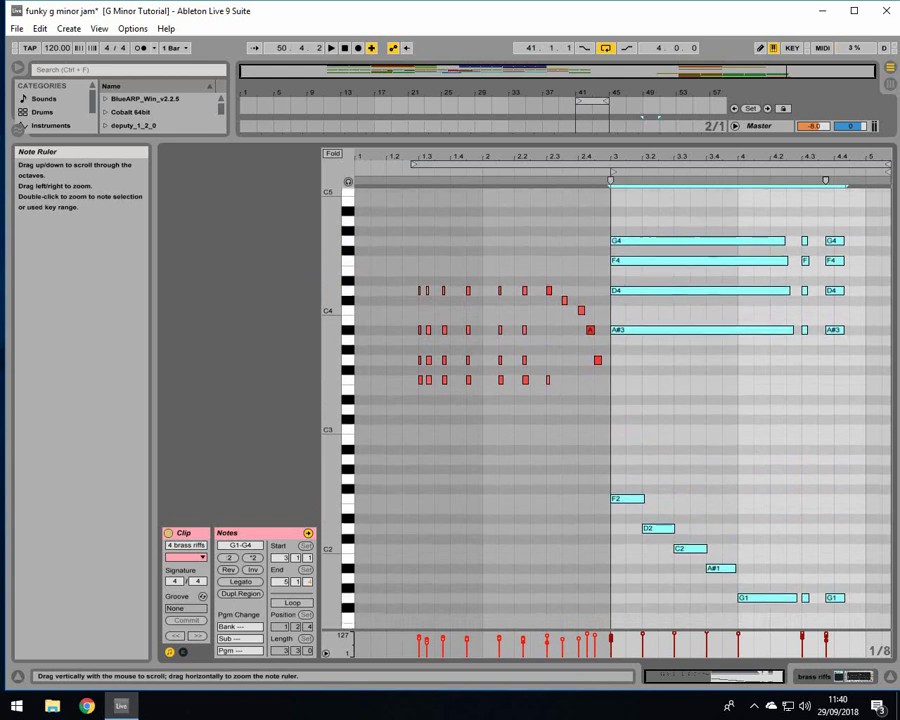
click(350, 265)
click(350, 265)
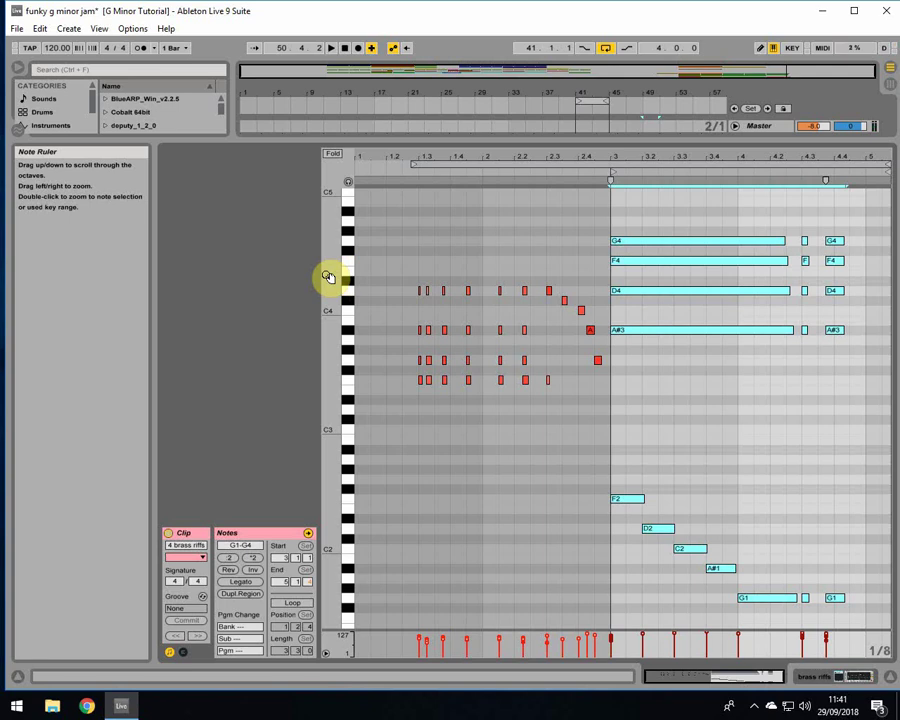
scroll(344, 285, down, 1)
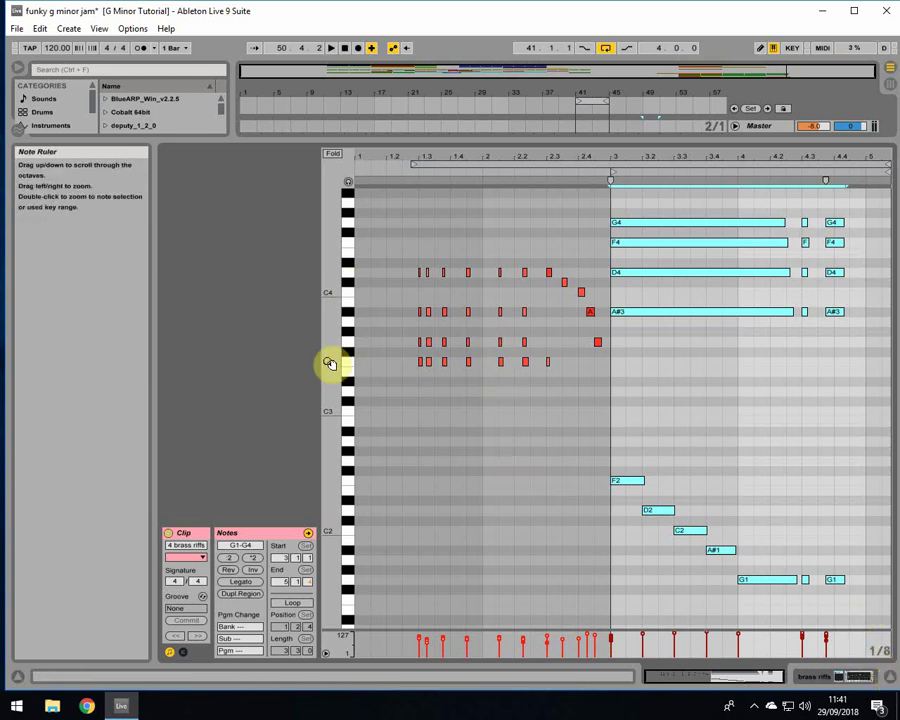
mouse_move(327, 361)
mouse_down()
mouse_move(352, 361)
mouse_move(333, 344)
mouse_up()
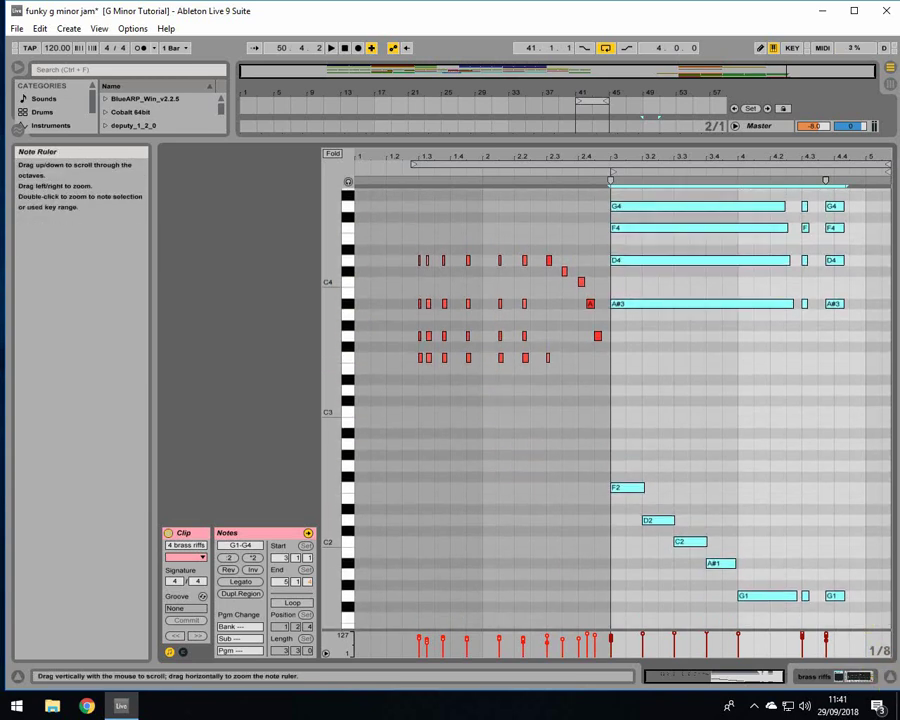
click(604, 414)
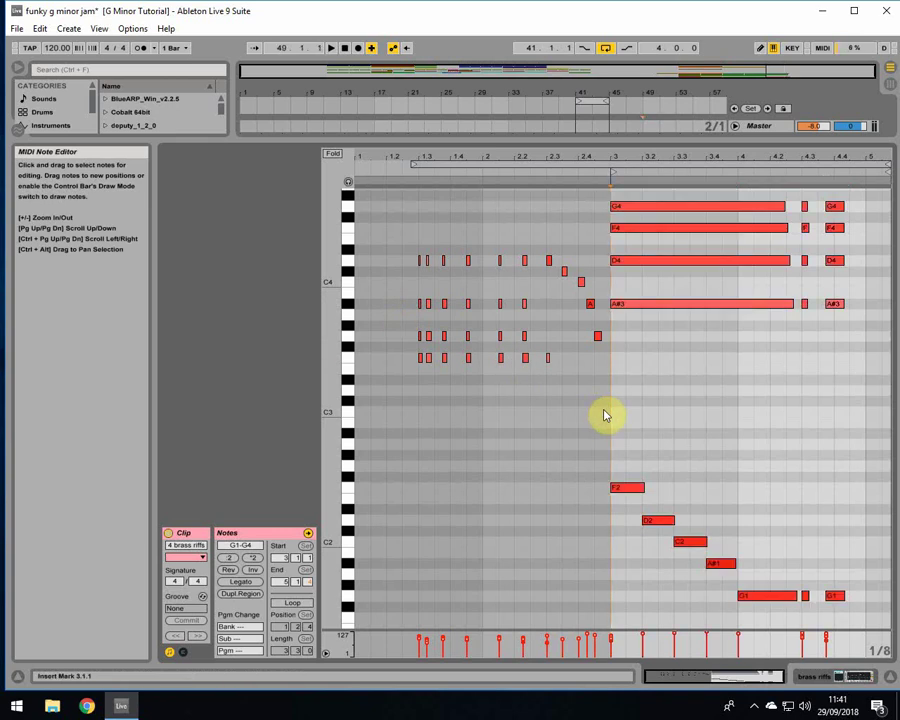
click(868, 676)
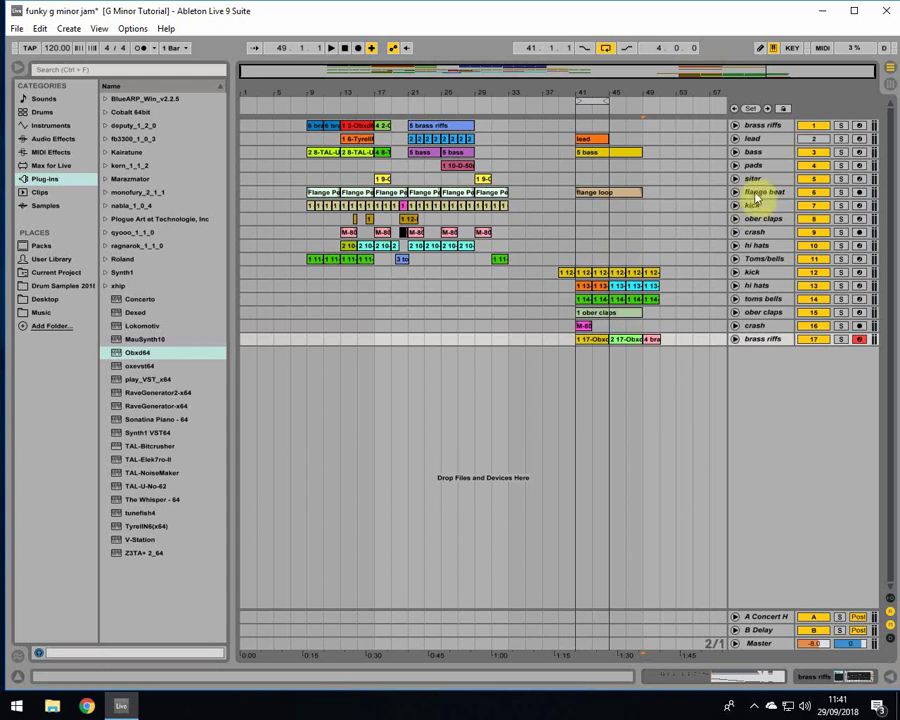
- Arm the sitar track and record a sitar part from bar 47, stopping at about bar 51
click(770, 179)
click(859, 179)
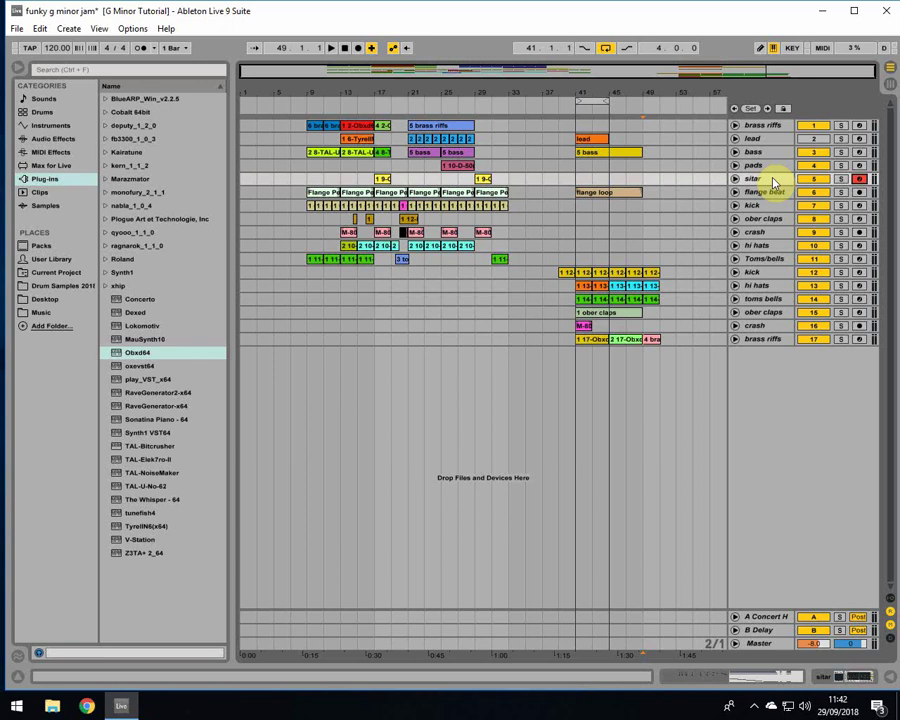
click(632, 180)
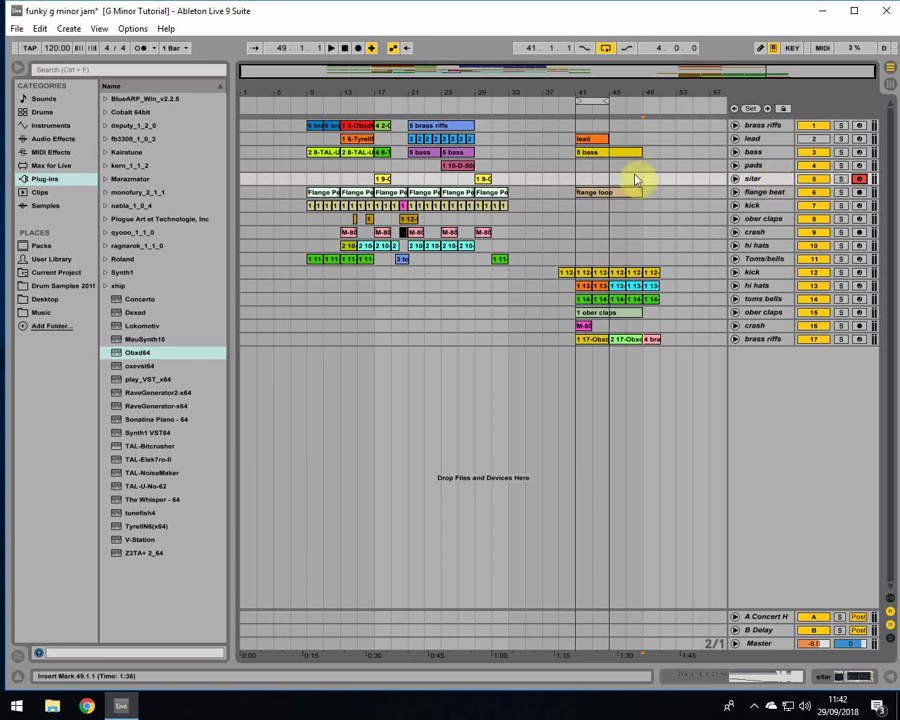
click(357, 47)
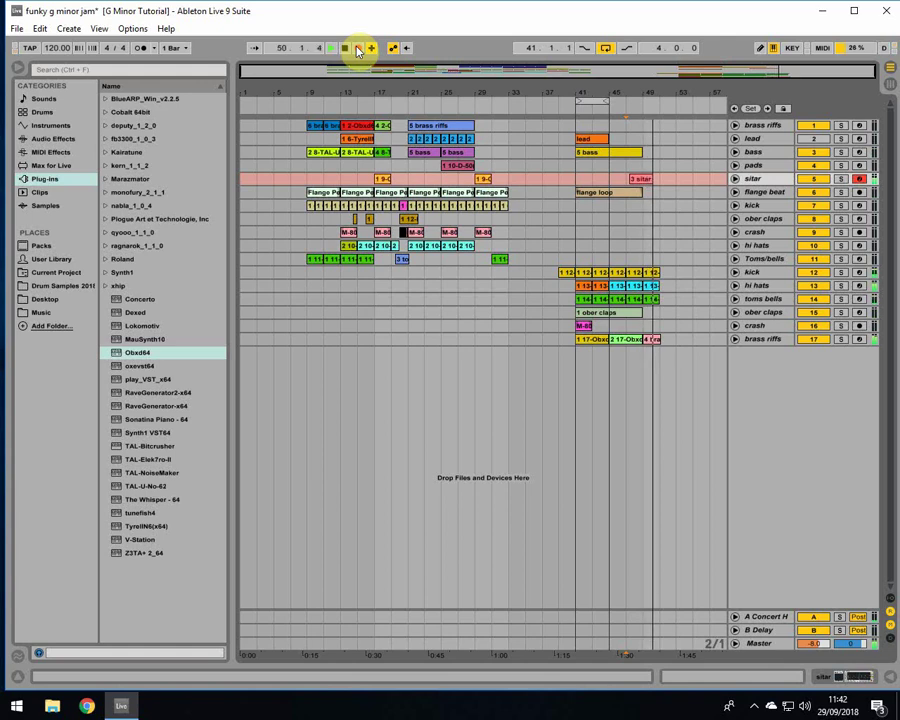
click(357, 48)
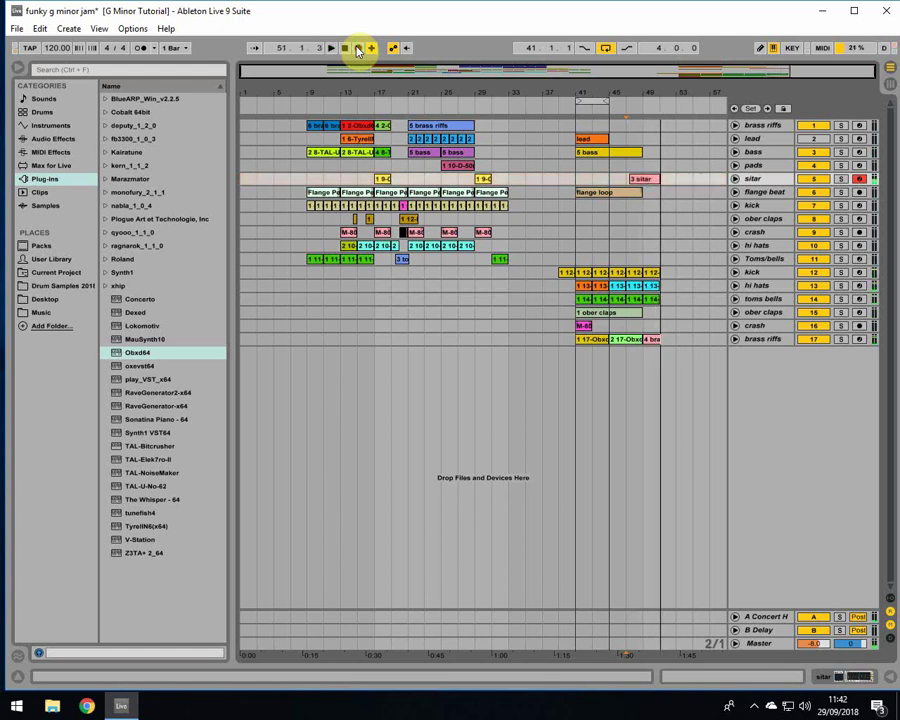
- Trim away the part of the new sitar clip before bar 49
drag(659, 180, 641, 184)
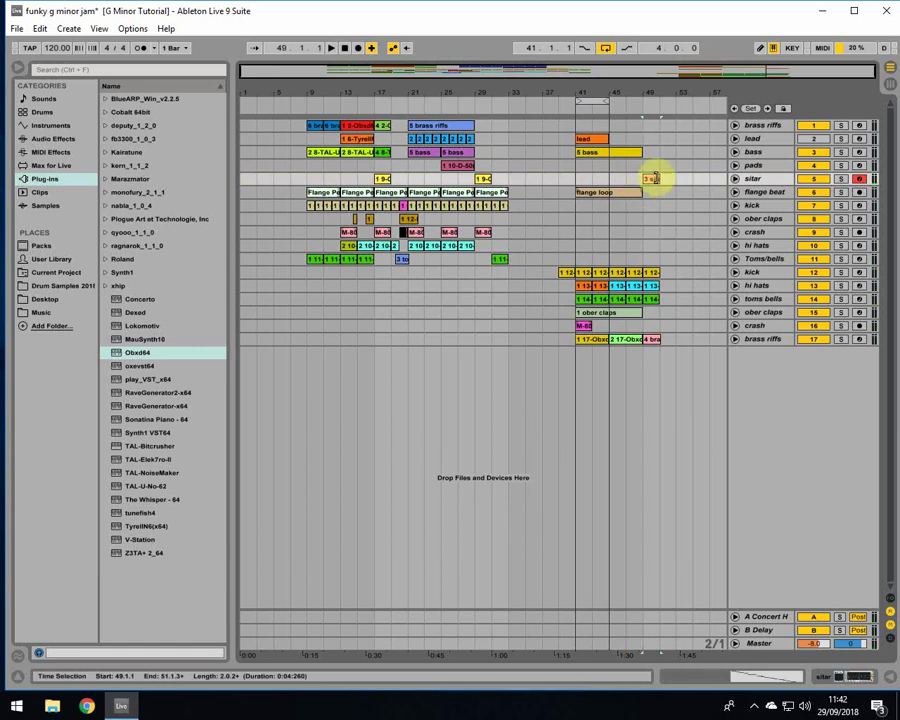
right_click(660, 183)
click(652, 182)
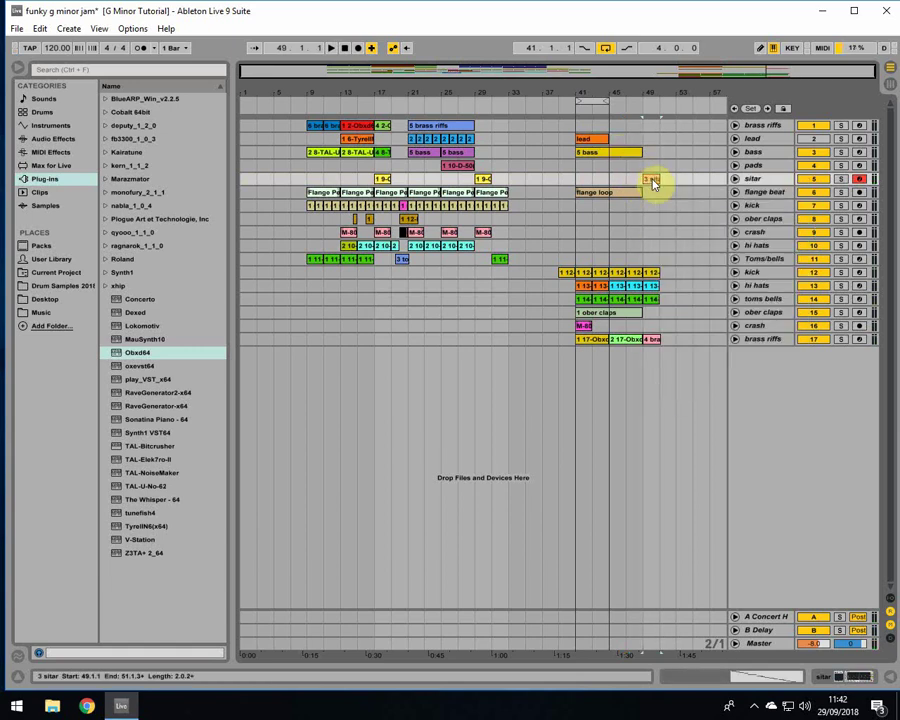
- Open the trimmed sitar clip and quantize all notes of its descending run
double_click(651, 181)
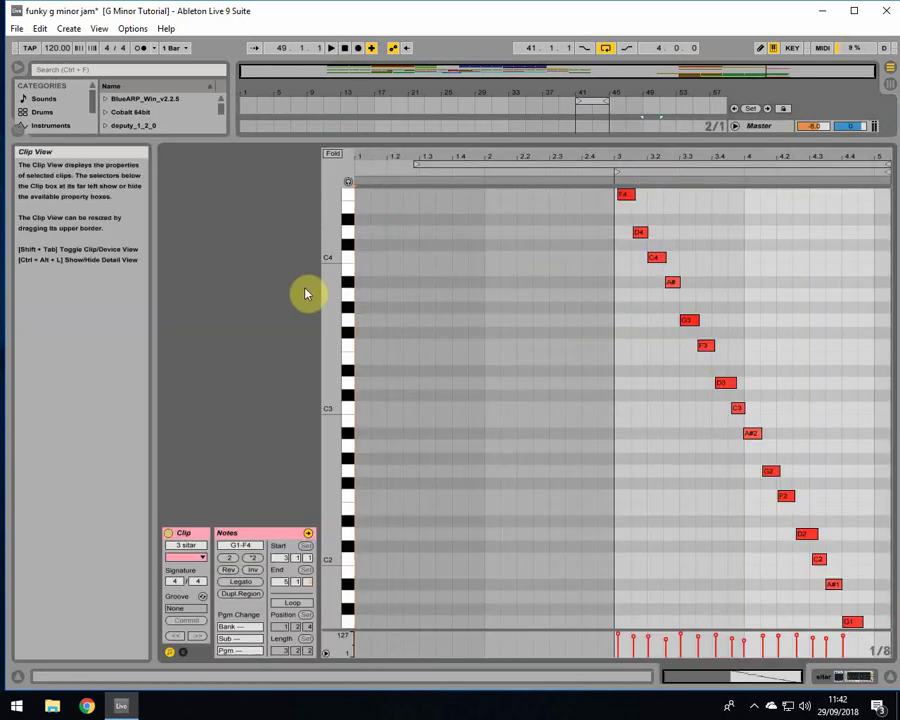
drag(347, 292, 498, 352)
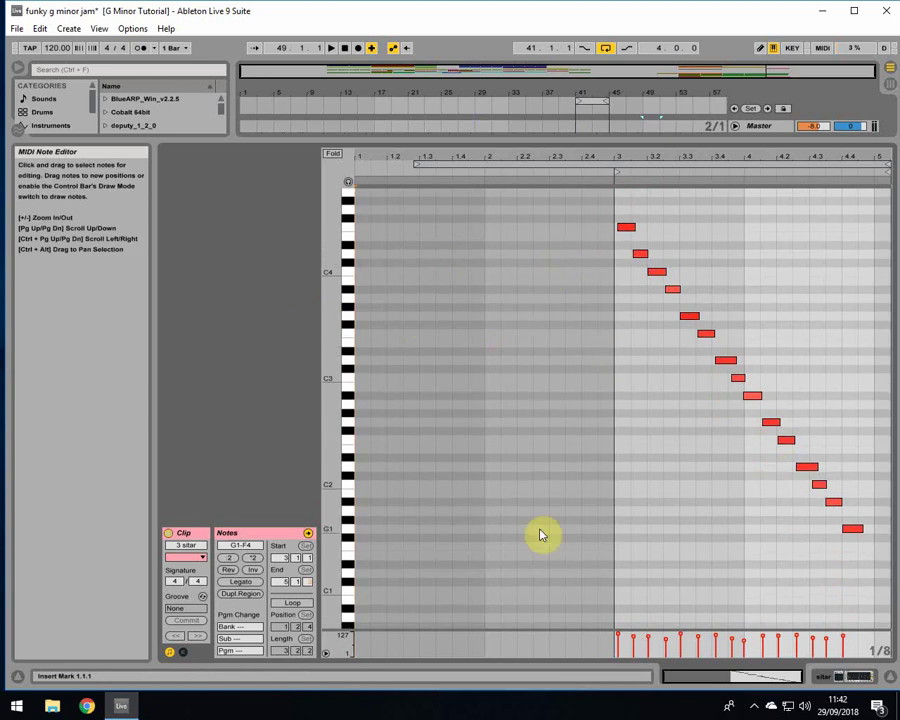
drag(557, 570, 866, 218)
key(ctrl+u)
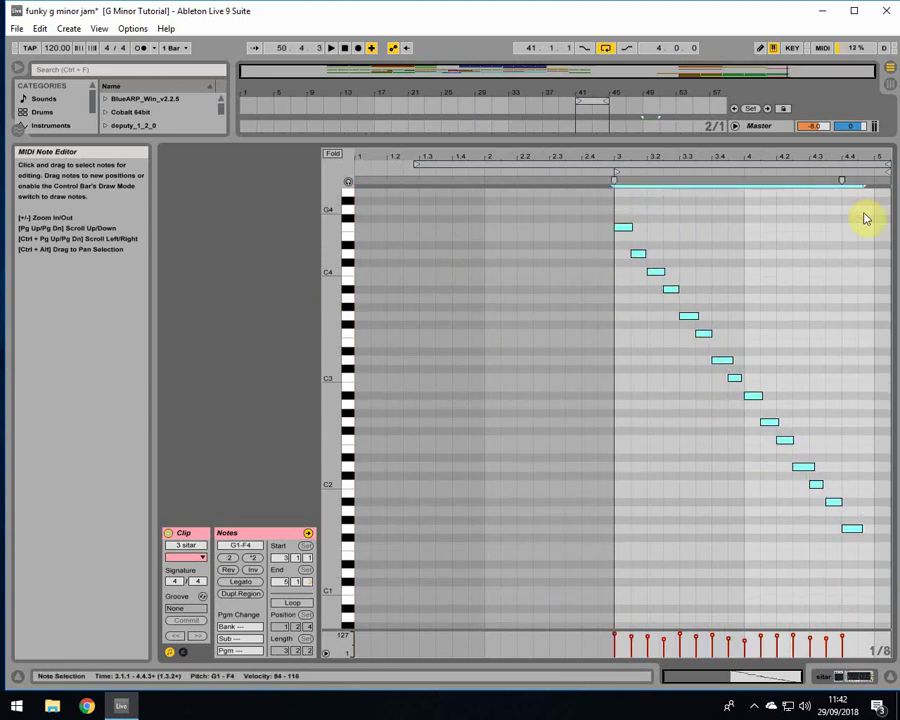
click(664, 390)
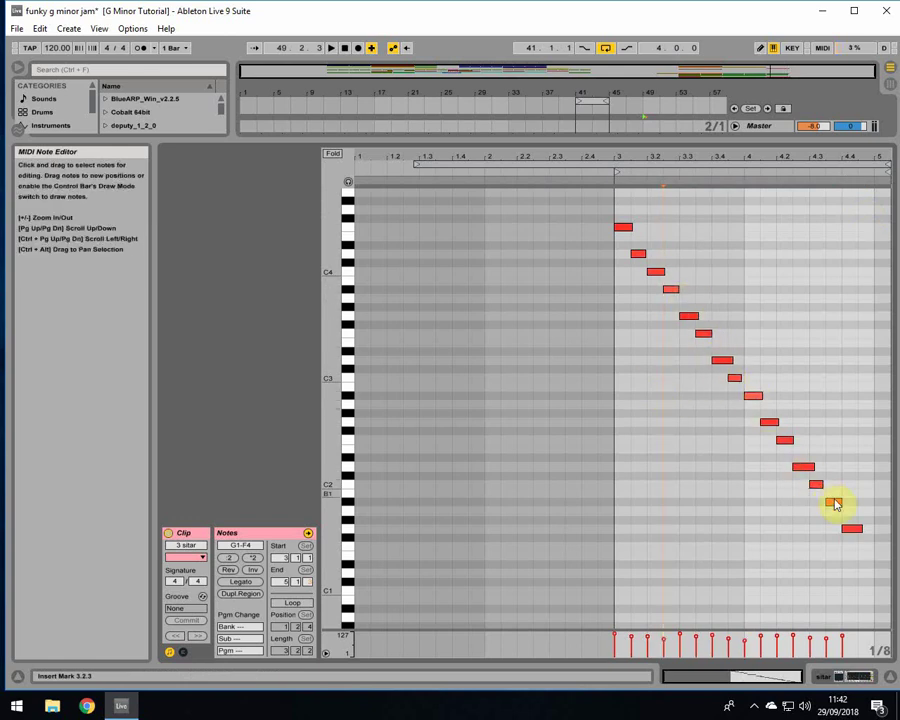
- Enlarge the arrangement area above the note editor, solo the sitar track and play its new part
drag(780, 141, 785, 245)
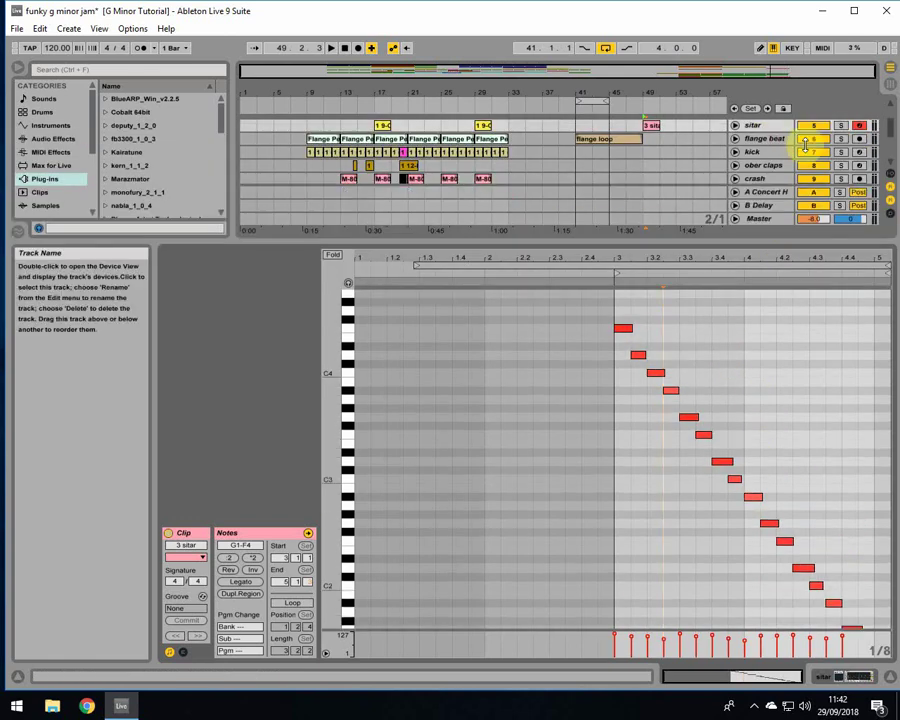
click(840, 125)
key(space)
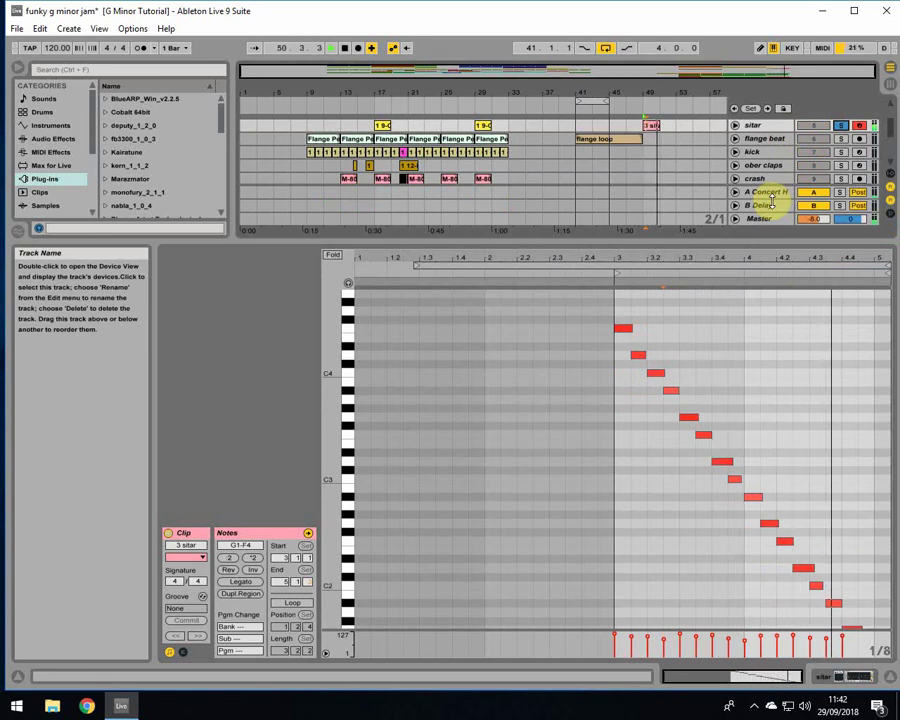
- Unsolo the sitar track, return to the full arrangement and play the new sitar part with all tracks from bar 47
click(843, 127)
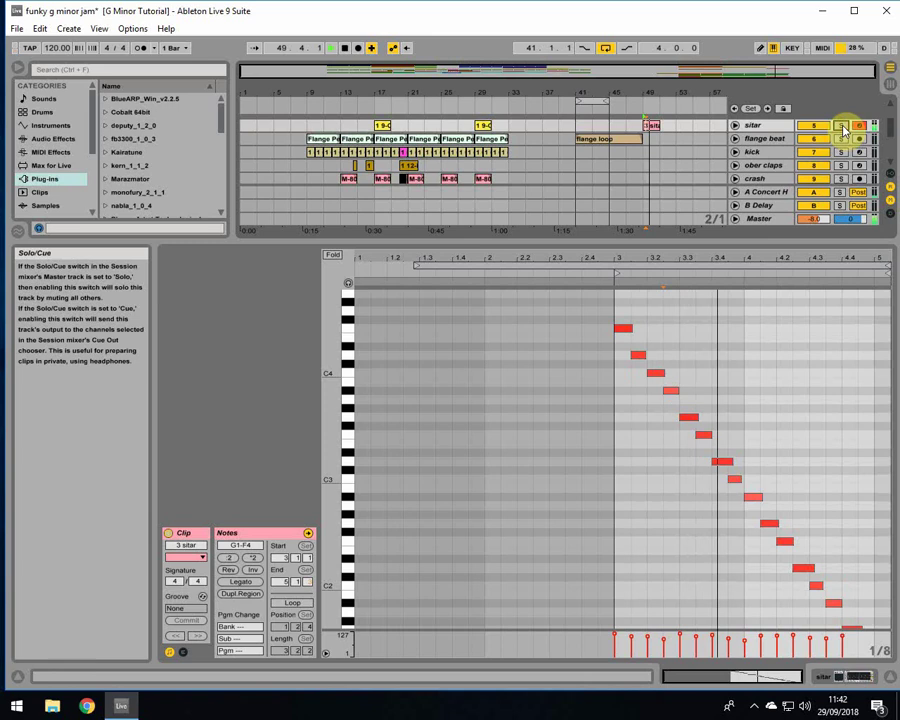
click(884, 652)
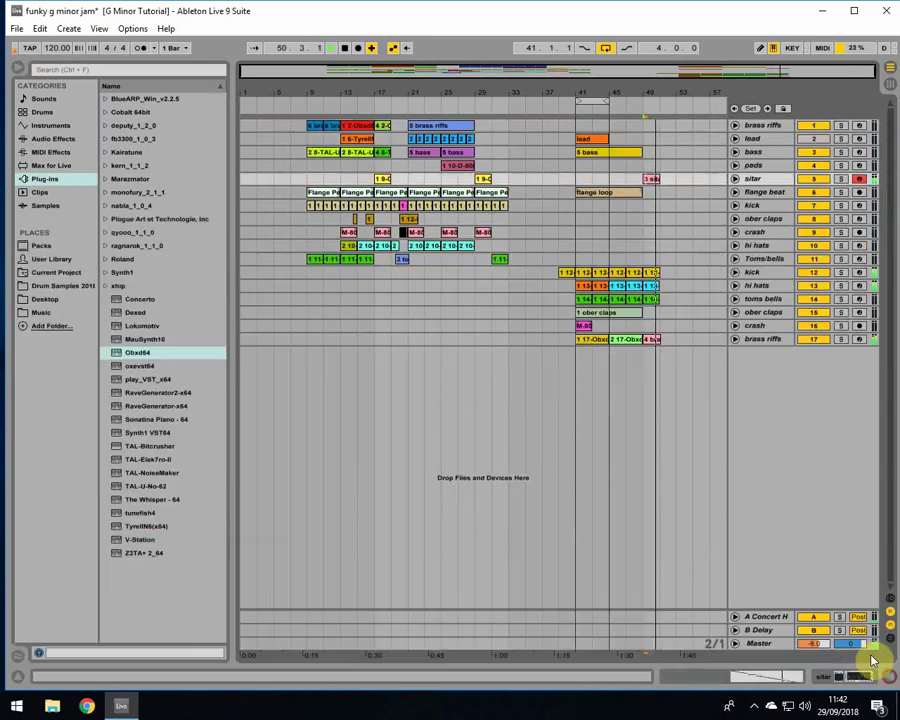
click(651, 340)
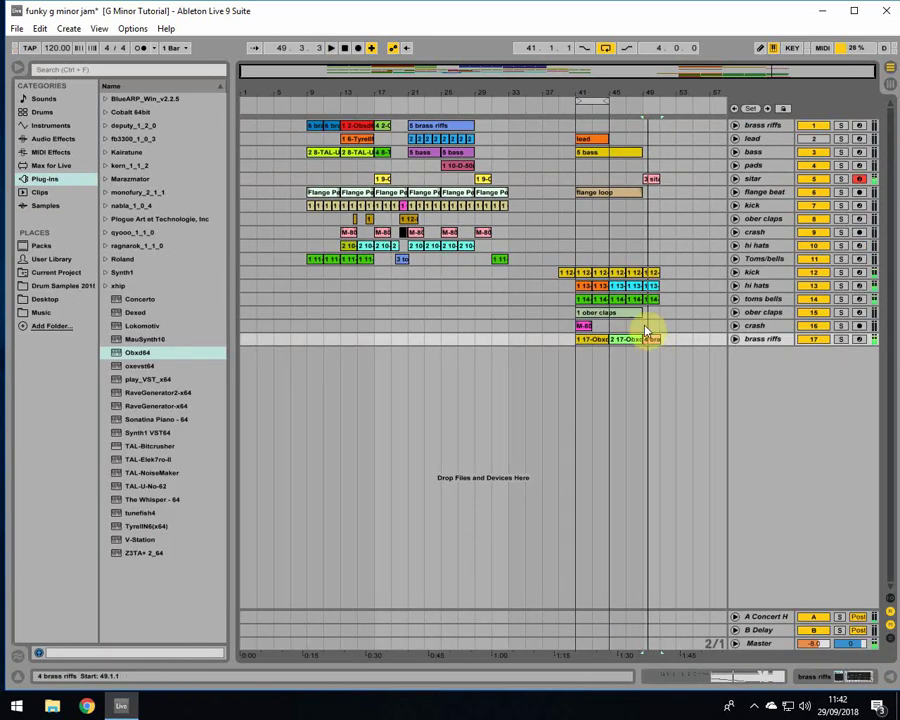
click(627, 180)
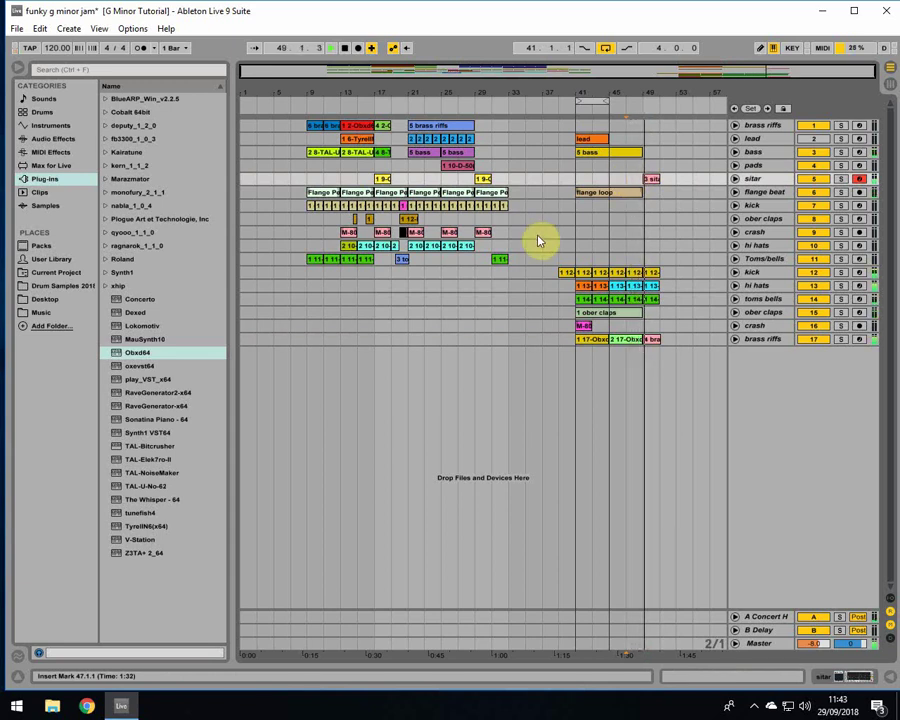
- Extend the end of the flange loop clip on the flange beat track from bar 49 to bar 51
click(615, 193)
mouse_move(643, 194)
mouse_down()
mouse_move(668, 197)
mouse_move(658, 192)
mouse_up()
click(651, 204)
click(643, 203)
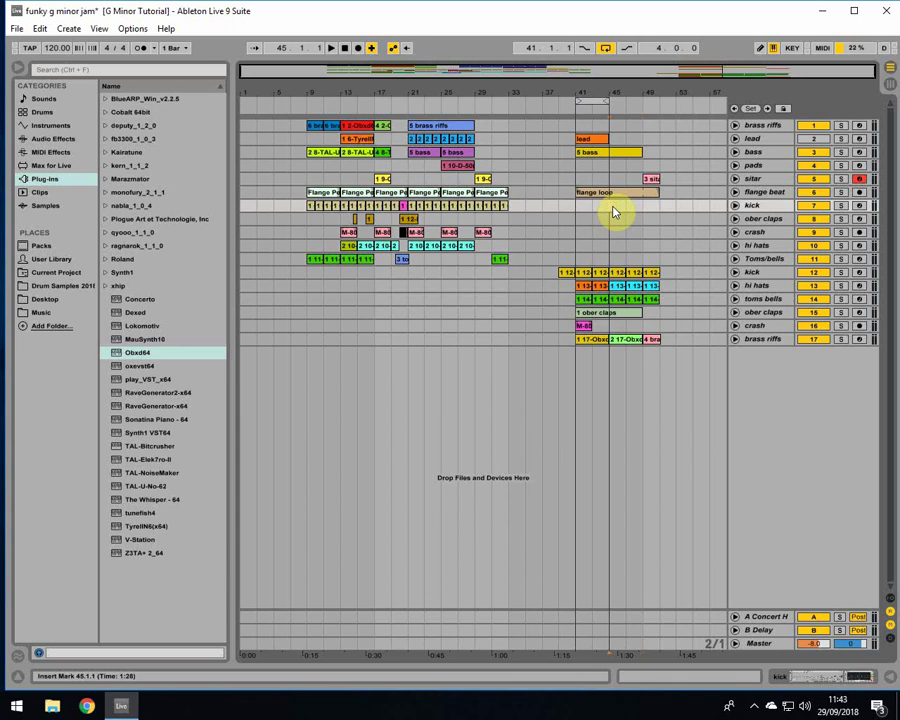
- Open the sitar clip at bar 49 and enlarge its note editor to show the whole descending run
click(645, 179)
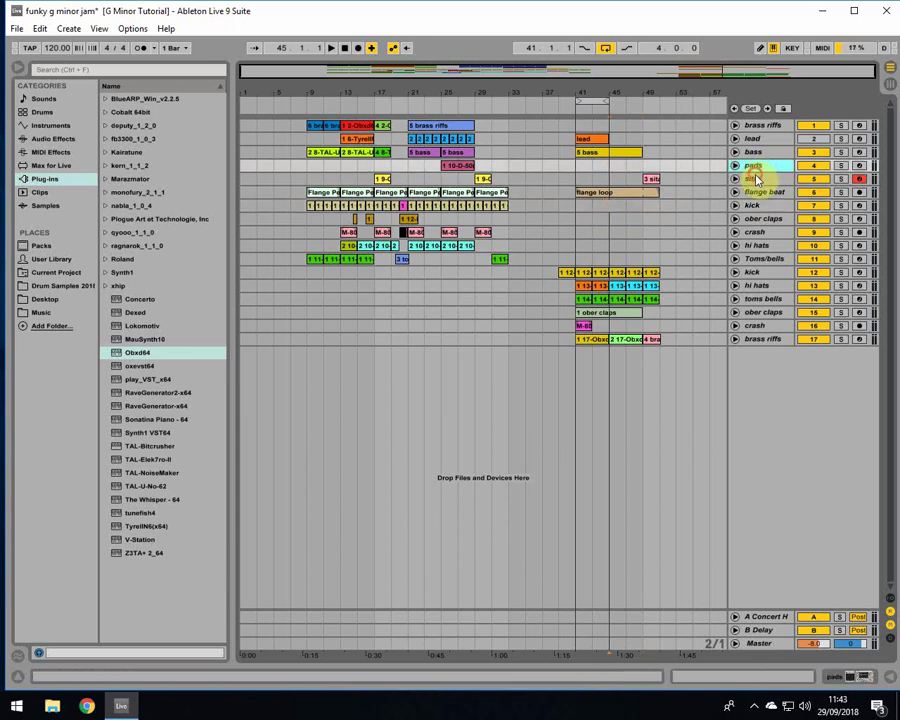
double_click(646, 181)
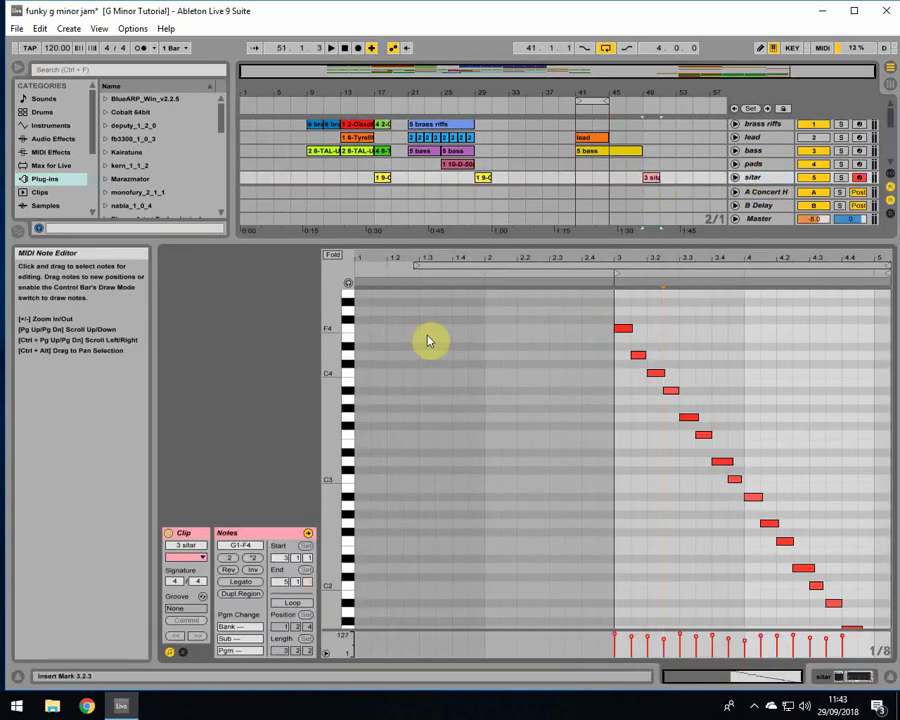
drag(465, 237, 488, 123)
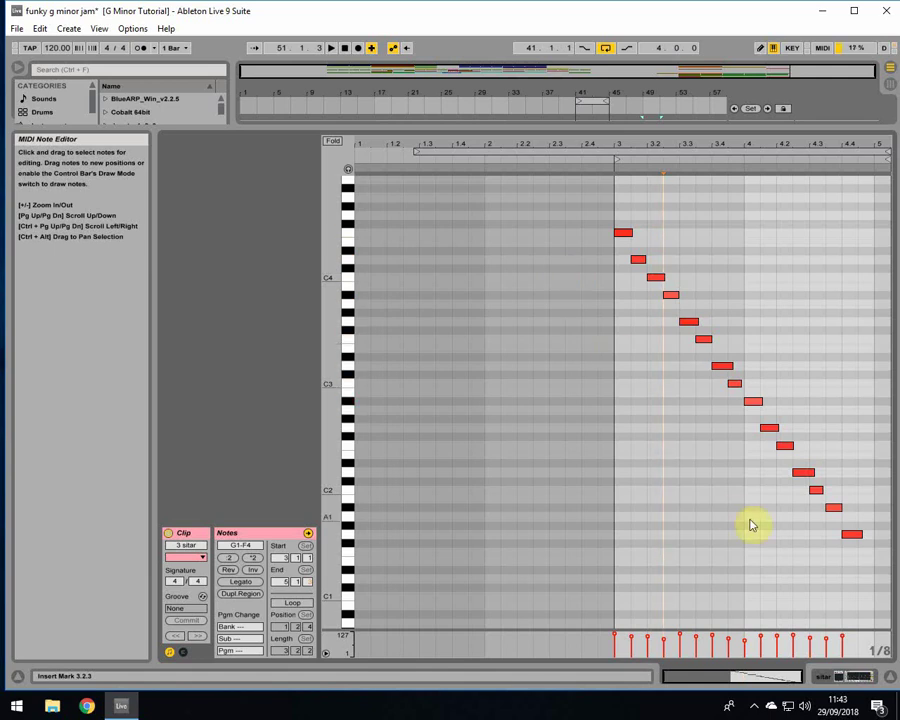
- Replace the sitar run's last five notes, F2 to G1, with copies of the preceding five an octave lower from 4.2.1, and play the result
drag(749, 528, 884, 452)
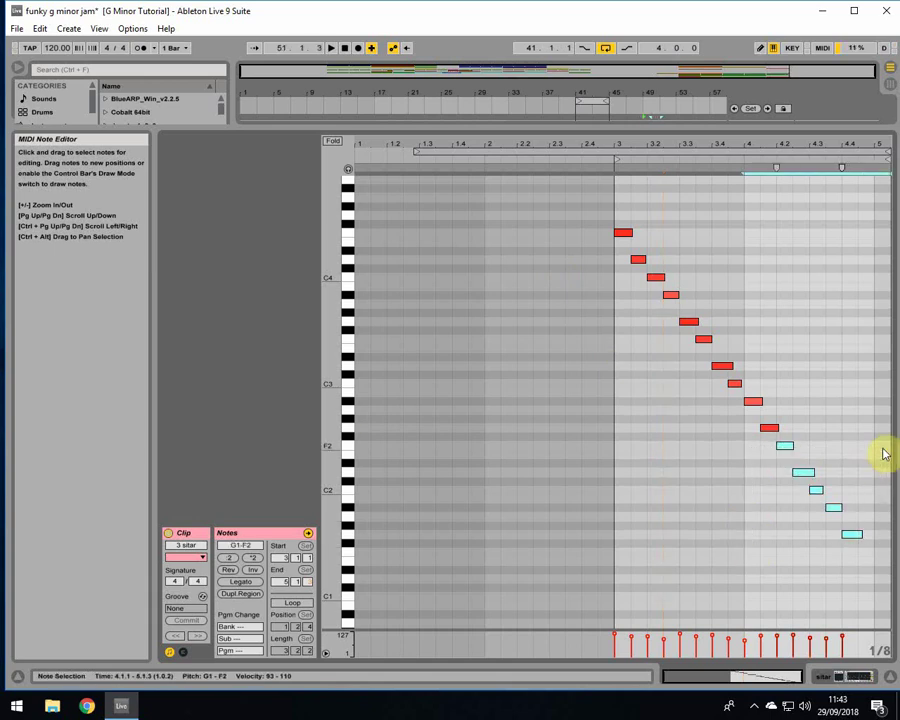
key(Delete)
drag(821, 443, 791, 452)
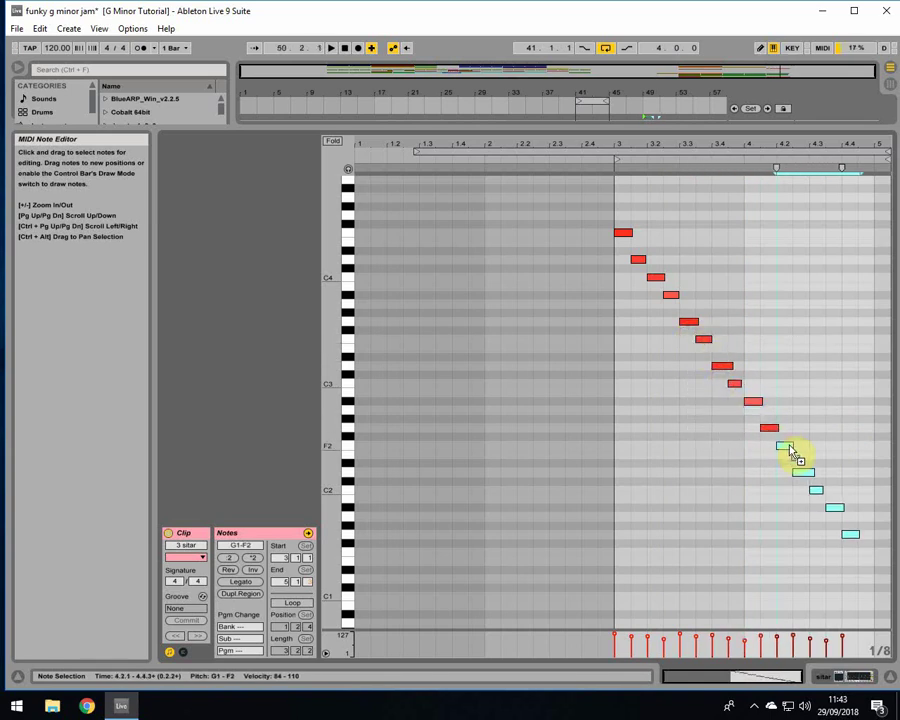
key(space)
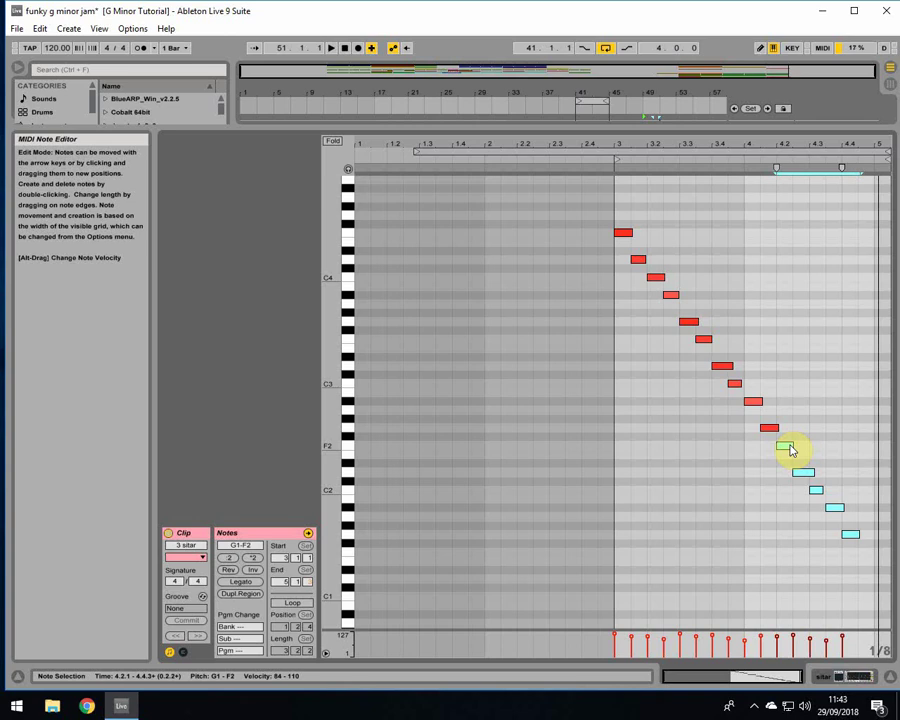
- Close the note editor and select the brass riffs clip at bar 49, along with its track
click(889, 677)
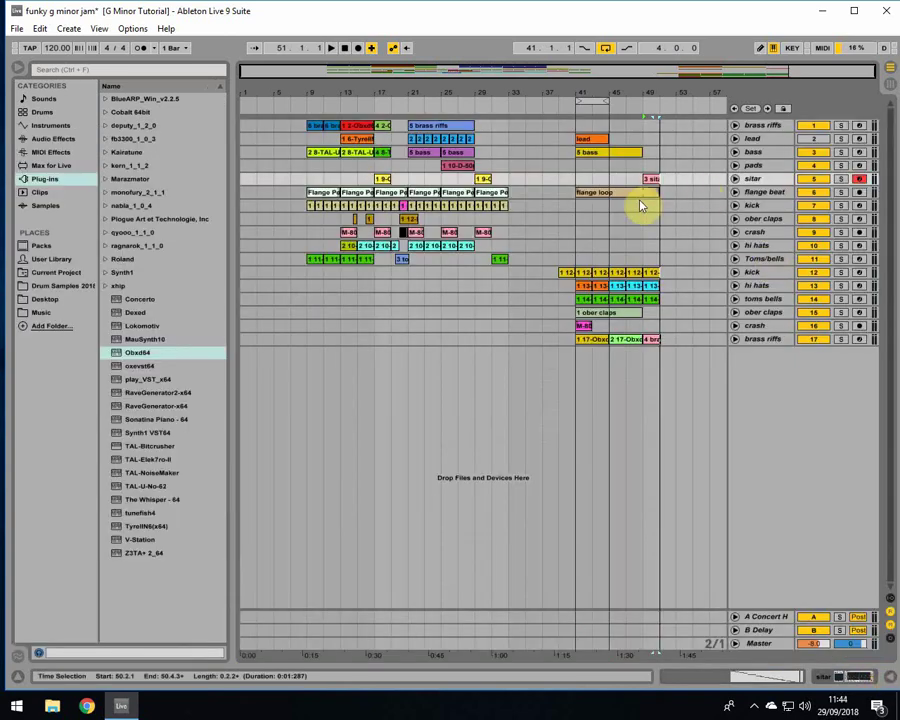
click(652, 341)
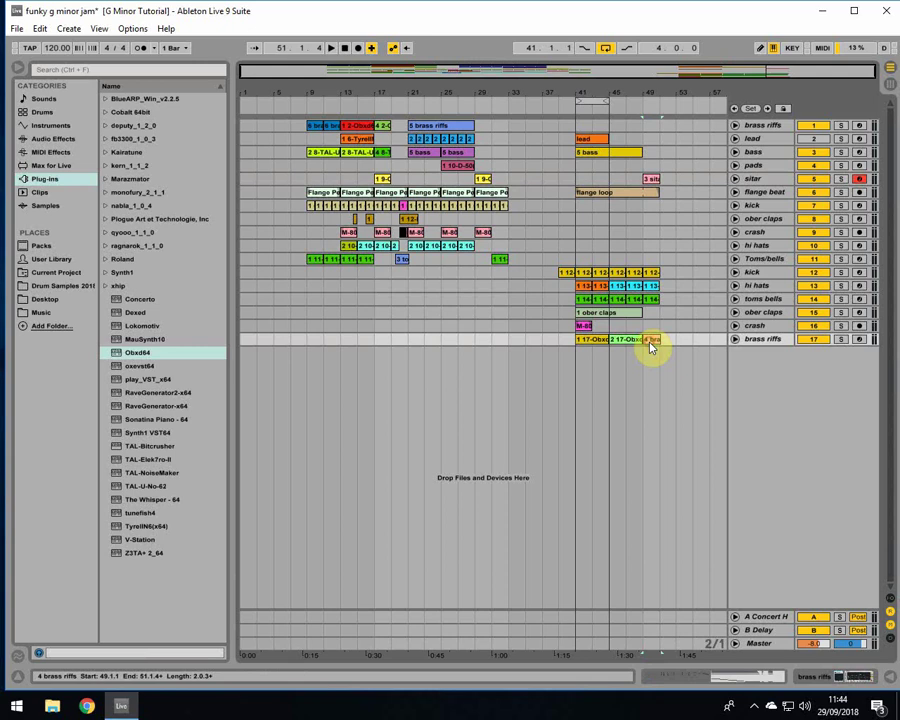
click(753, 340)
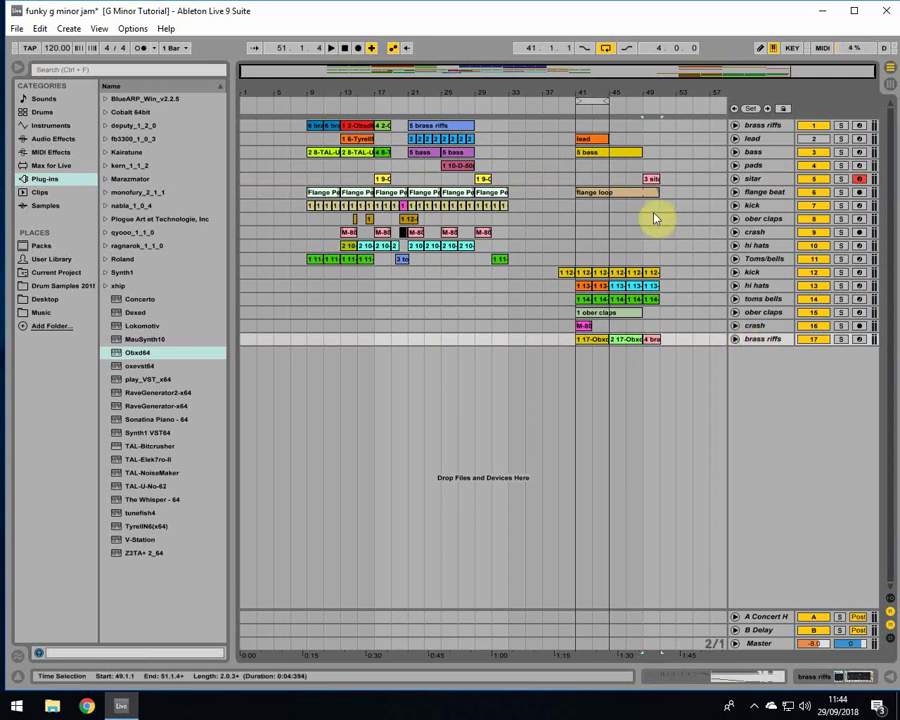